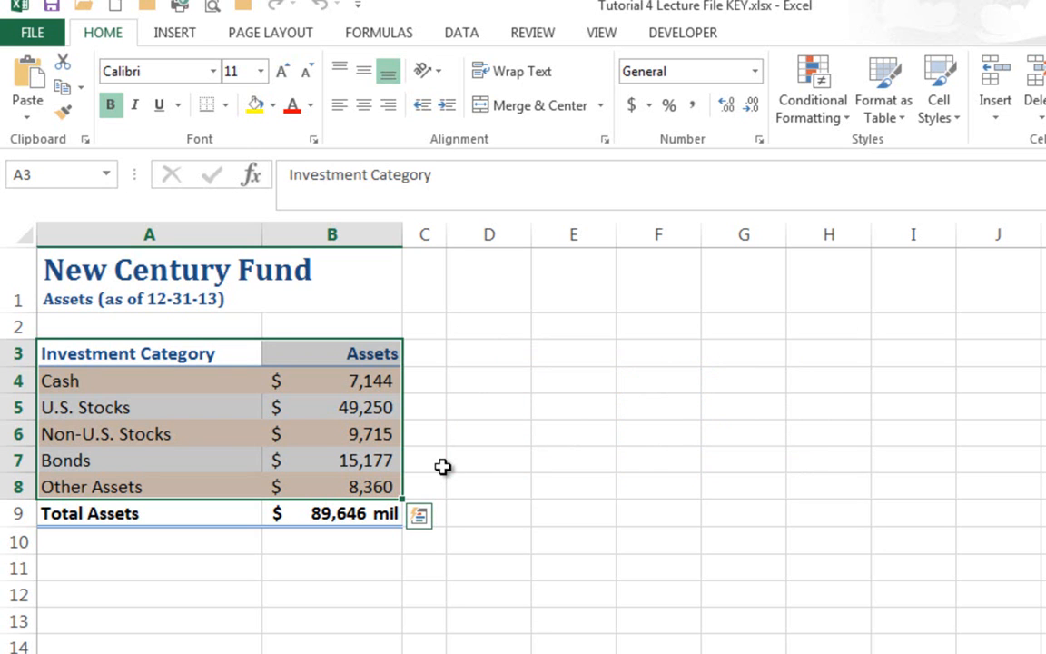
Insert a pie chart of the investment categories and their assets from range A3:B8.
{"action": "left_click_drag", "start_coordinate": [150, 355], "coordinate": [338, 478]}
{"action": "left_click", "coordinate": [423, 524]}
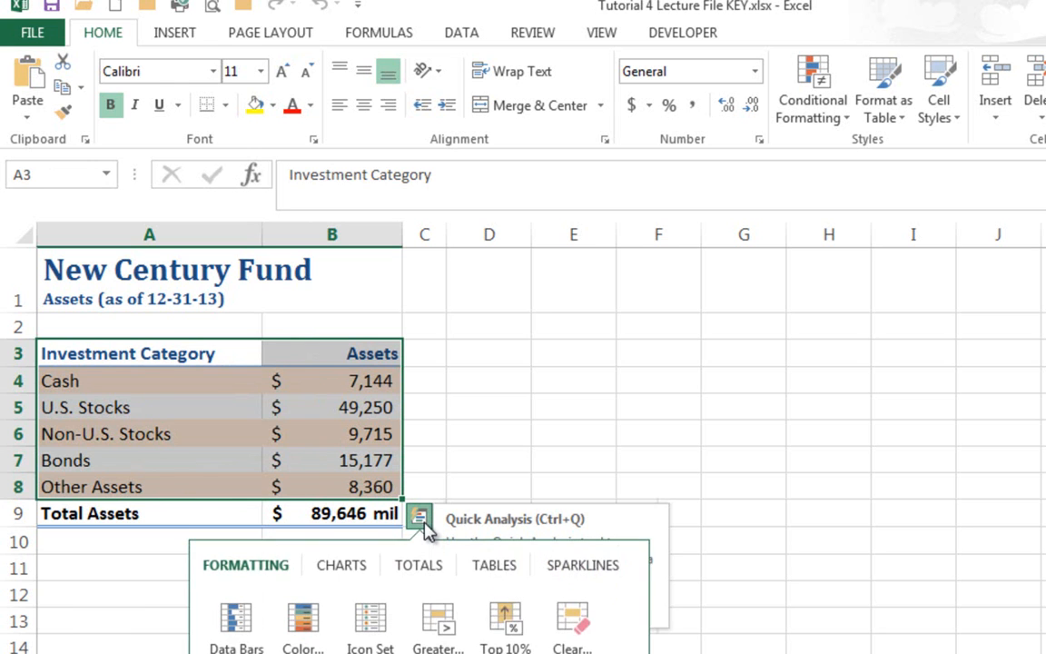
{"action": "left_click", "coordinate": [351, 569]}
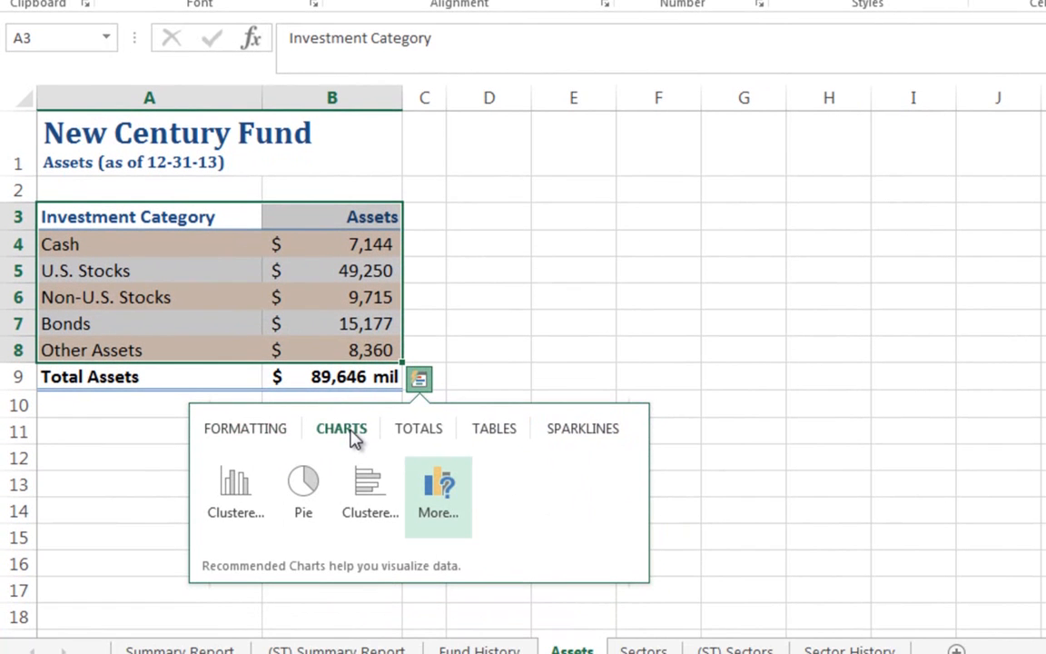
{"action": "mouse_move", "coordinate": [305, 498]}
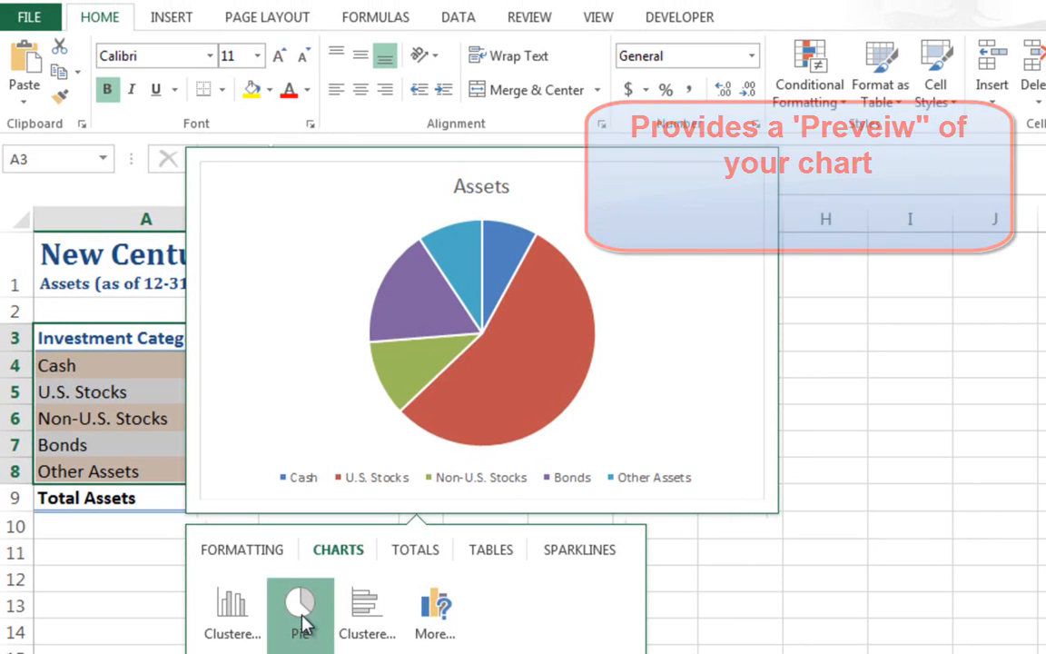
{"action": "left_click", "coordinate": [302, 619]}
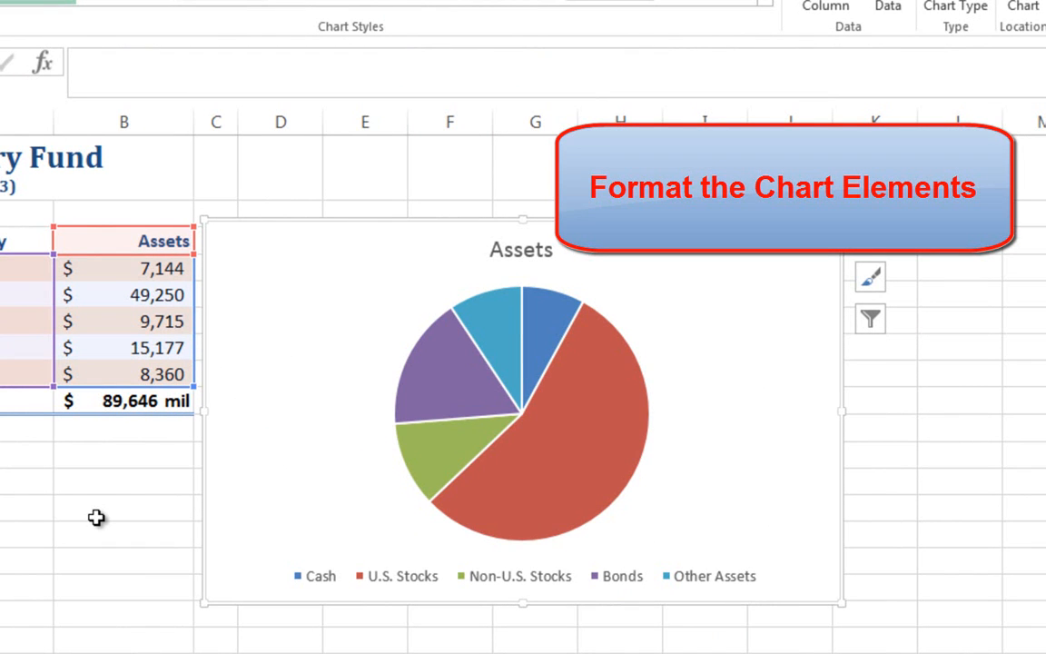
{"action": "left_click", "coordinate": [96, 518]}
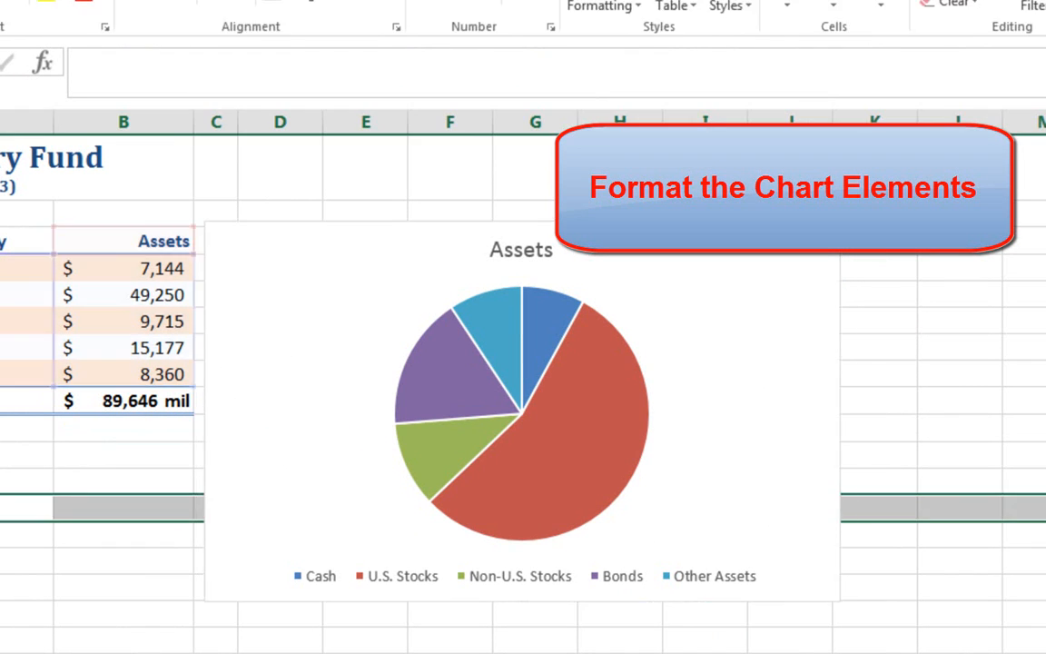
{"action": "left_click", "coordinate": [366, 316]}
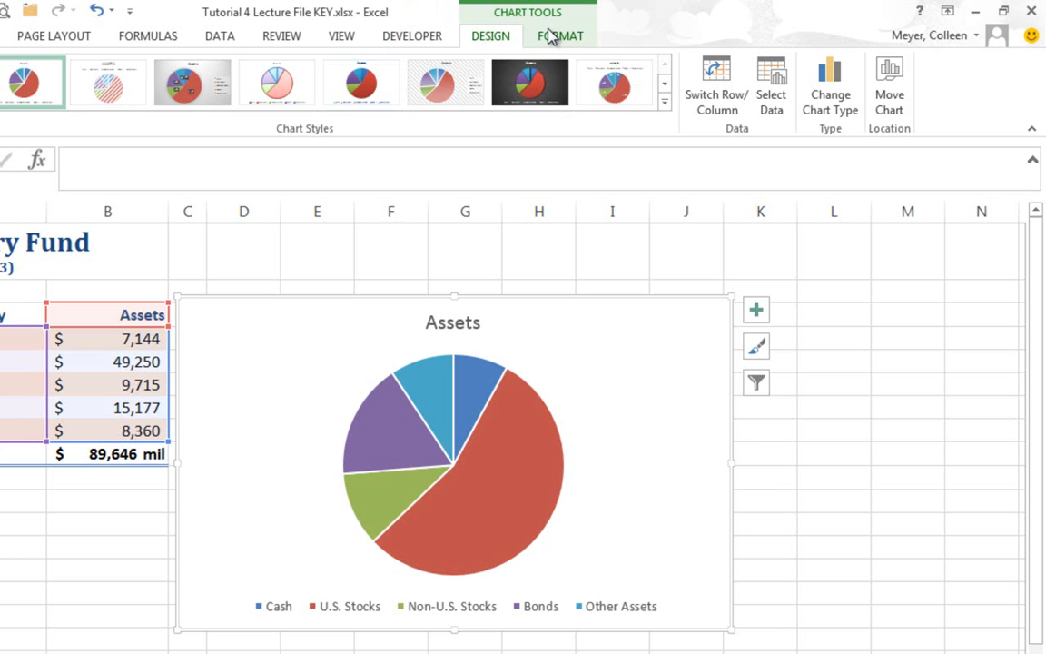
{"action": "left_click", "coordinate": [520, 253]}
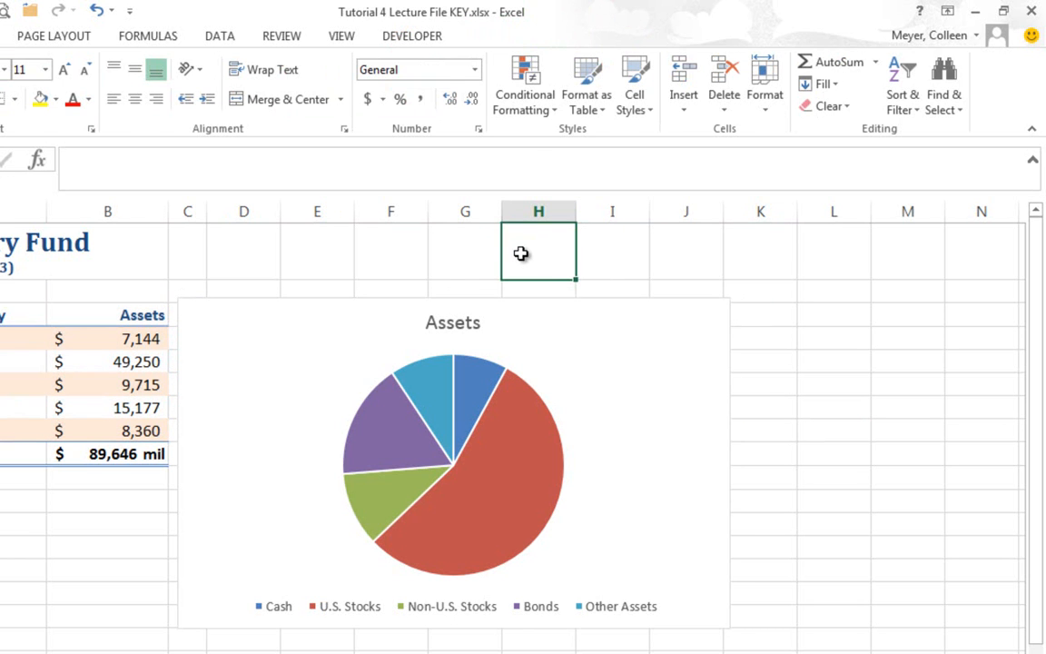
Show data labels on the pie chart and place its legend below the pie.
{"action": "left_click", "coordinate": [581, 355]}
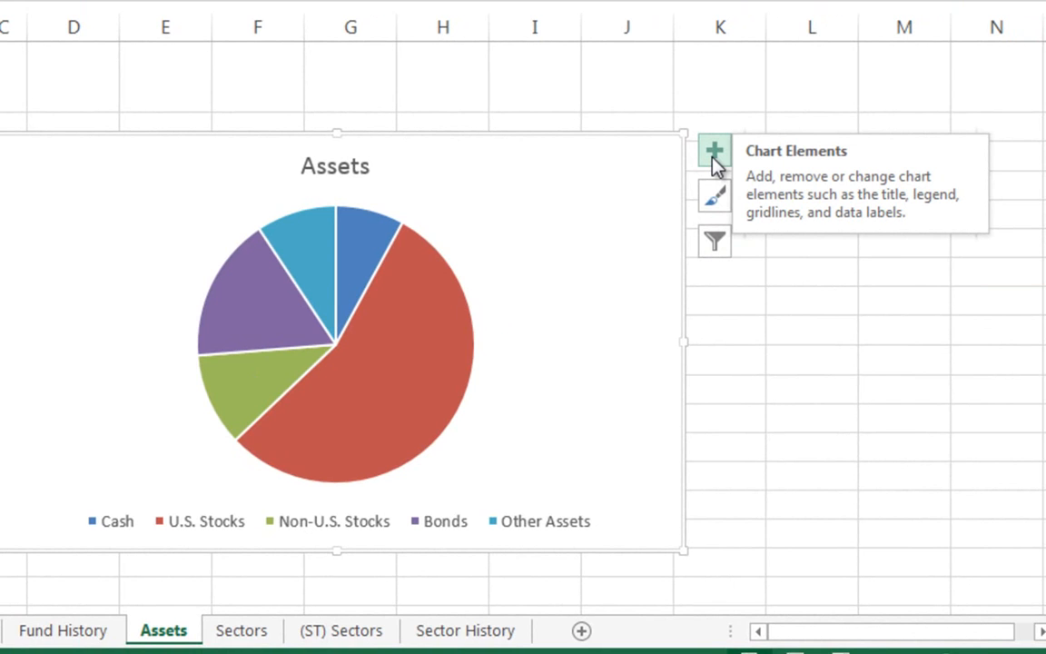
{"action": "left_click", "coordinate": [714, 156]}
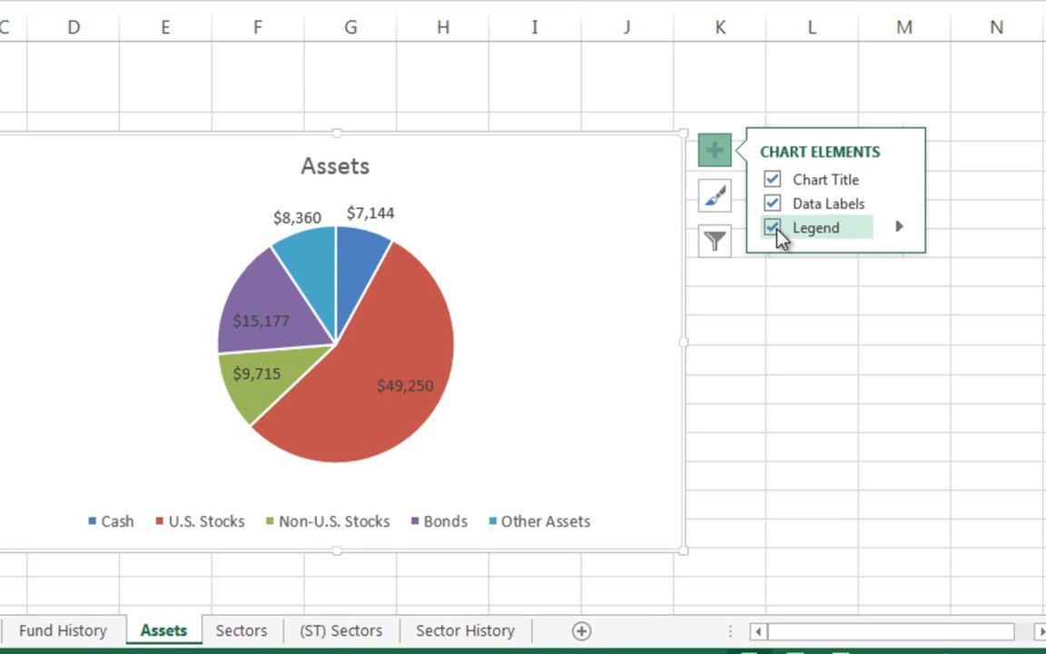
{"action": "left_click", "coordinate": [772, 229]}
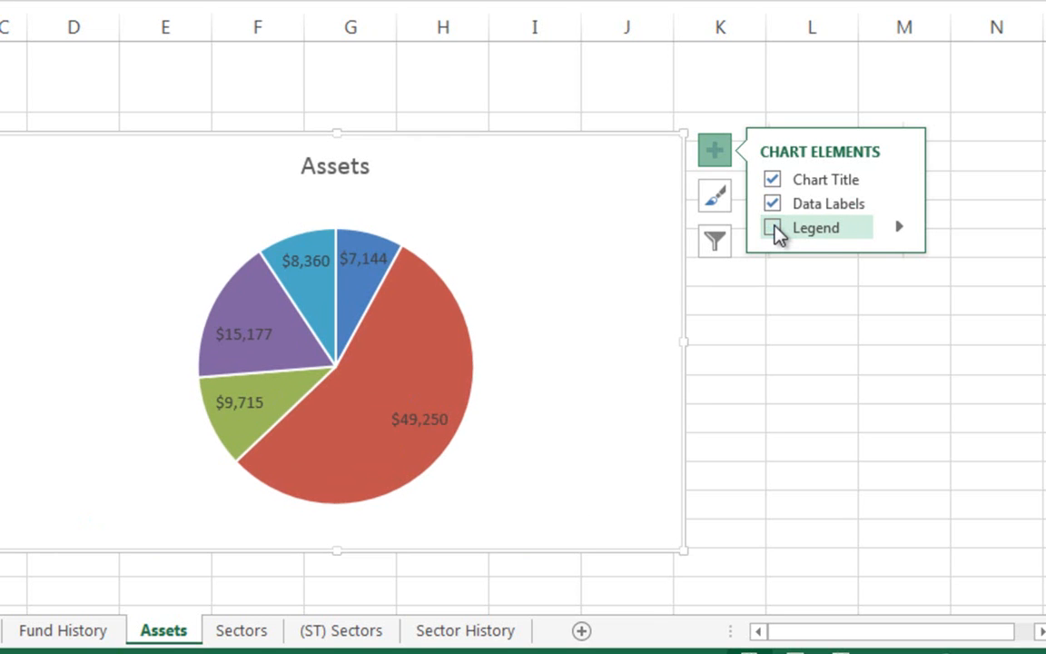
{"action": "left_click", "coordinate": [773, 229]}
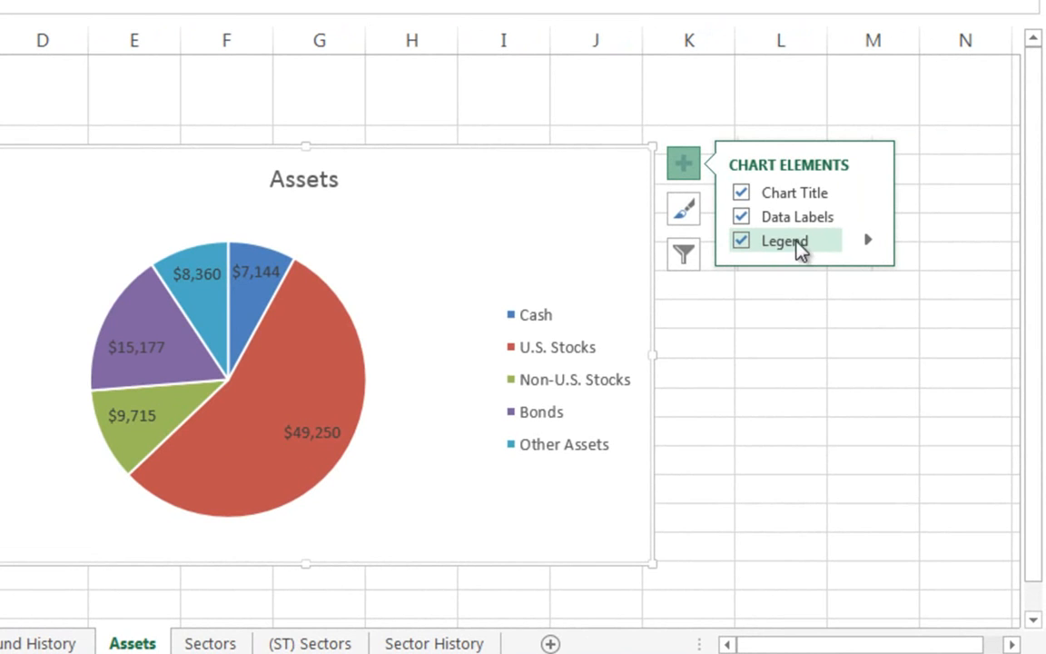
{"action": "left_click", "coordinate": [868, 244]}
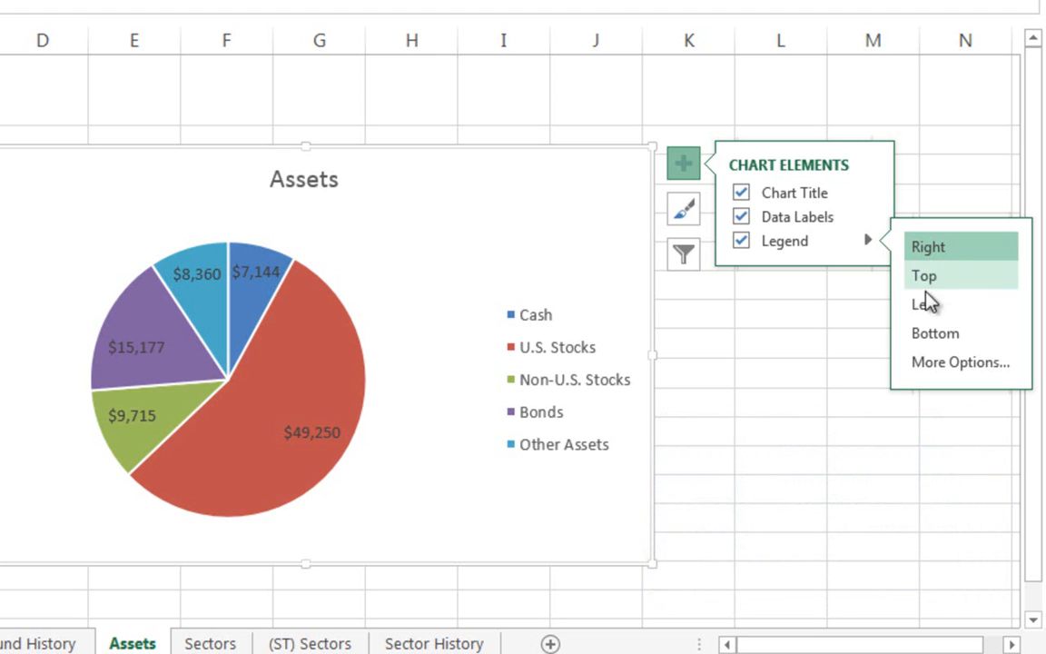
{"action": "left_click", "coordinate": [935, 334]}
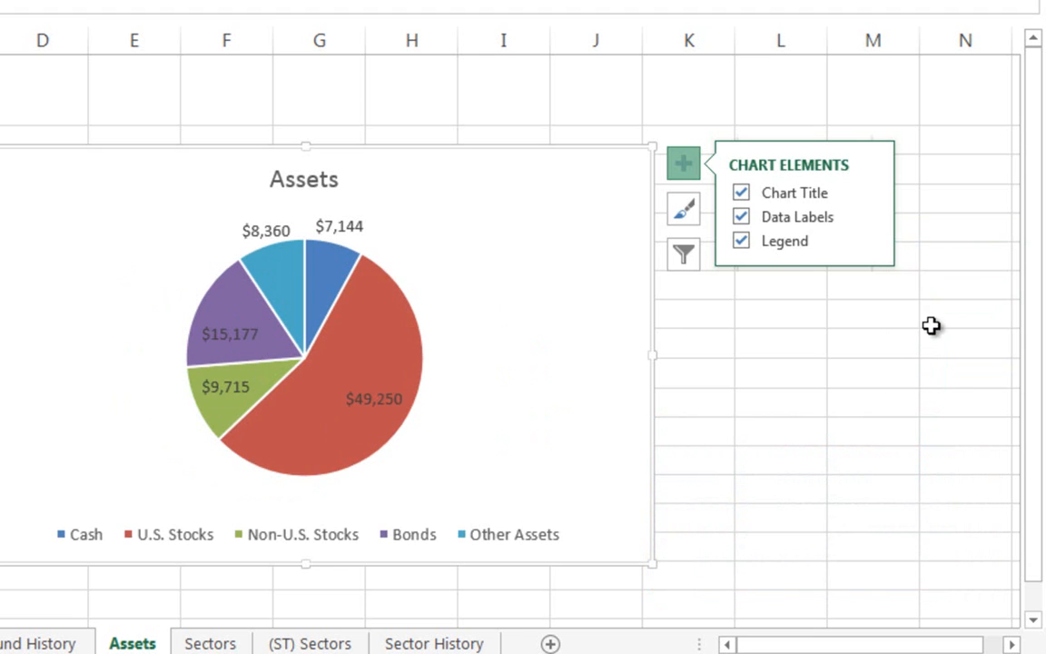
Replace the pie chart's title with "New Century Funds".
{"action": "left_click", "coordinate": [314, 186]}
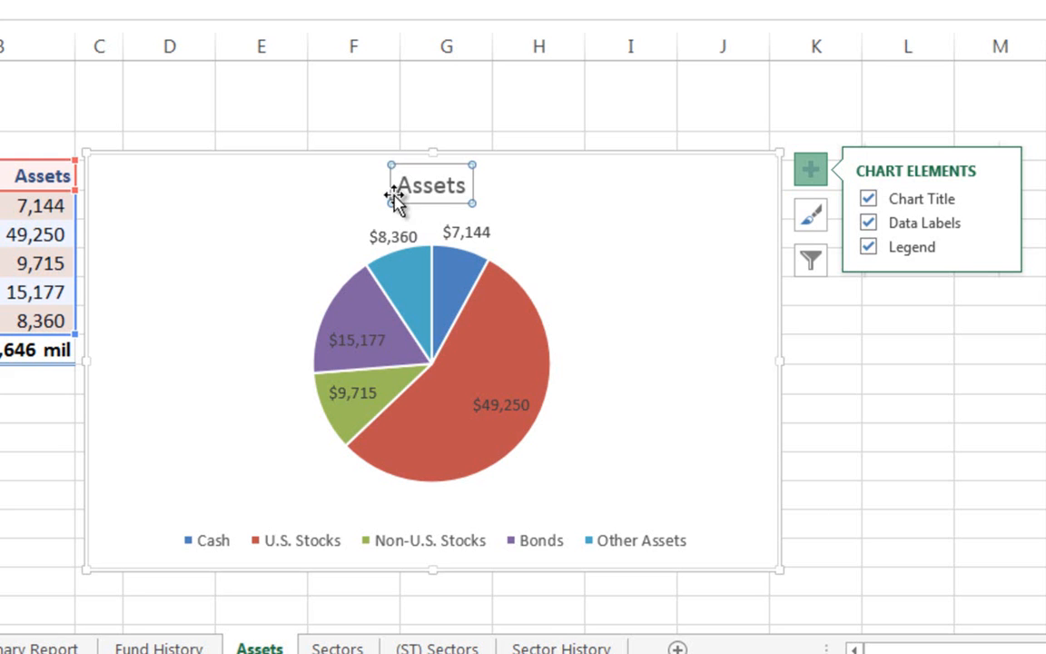
{"action": "left_click", "coordinate": [409, 188]}
{"action": "left_click", "coordinate": [409, 188]}
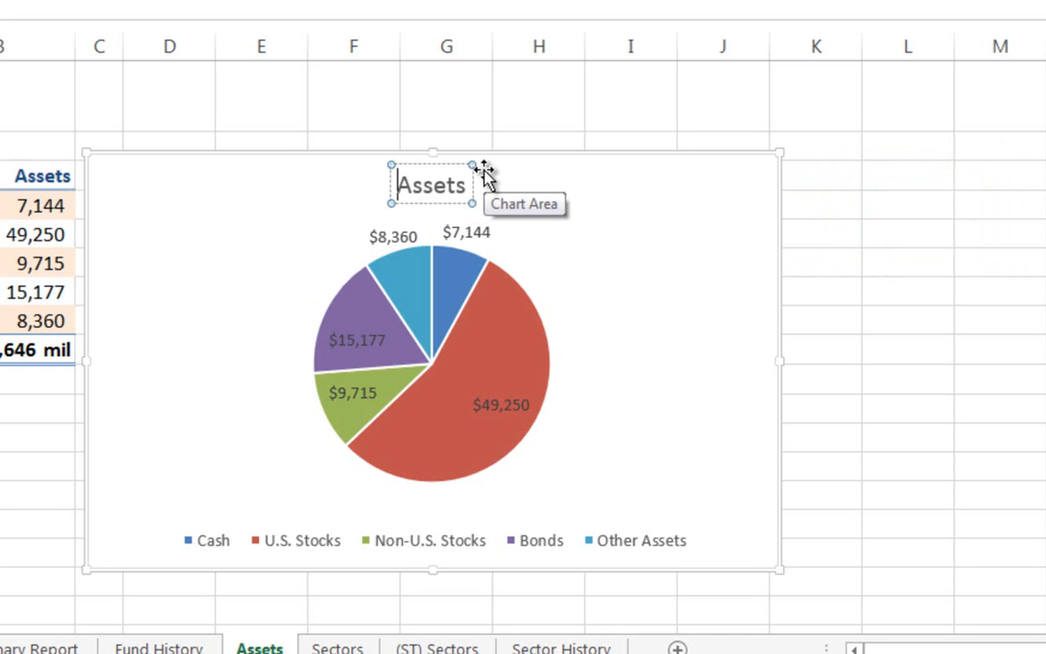
{"action": "key", "text": "Delete"}
{"action": "key", "text": "Delete"}
{"action": "key", "text": "Delete"}
{"action": "key", "text": "Delete"}
{"action": "key", "text": "Delete"}
{"action": "key", "text": "Delete"}
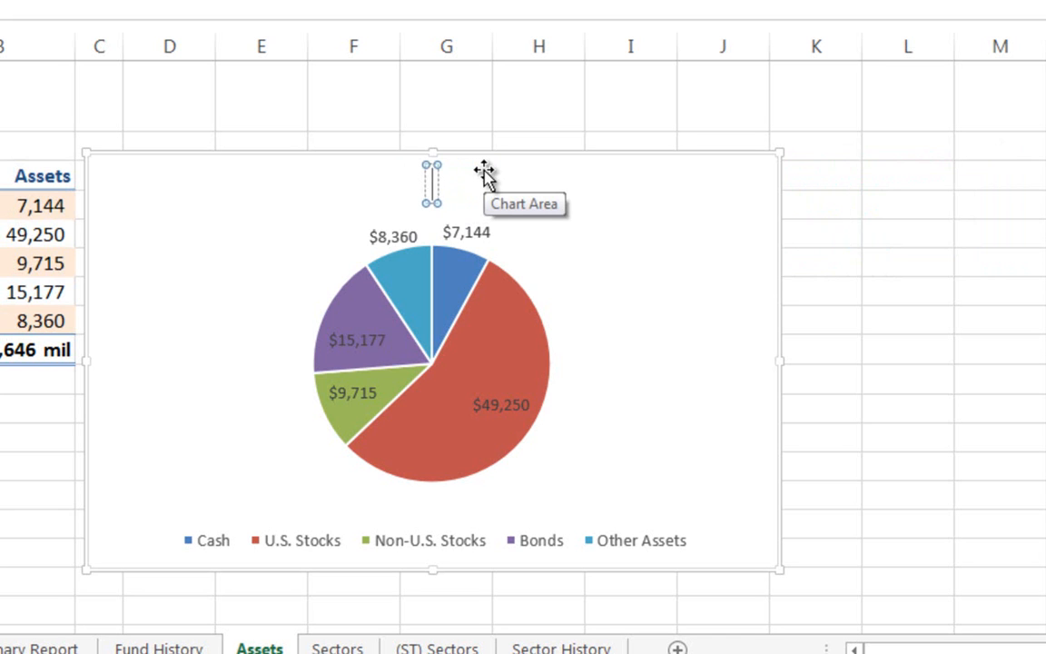
{"action": "type", "text": "New"}
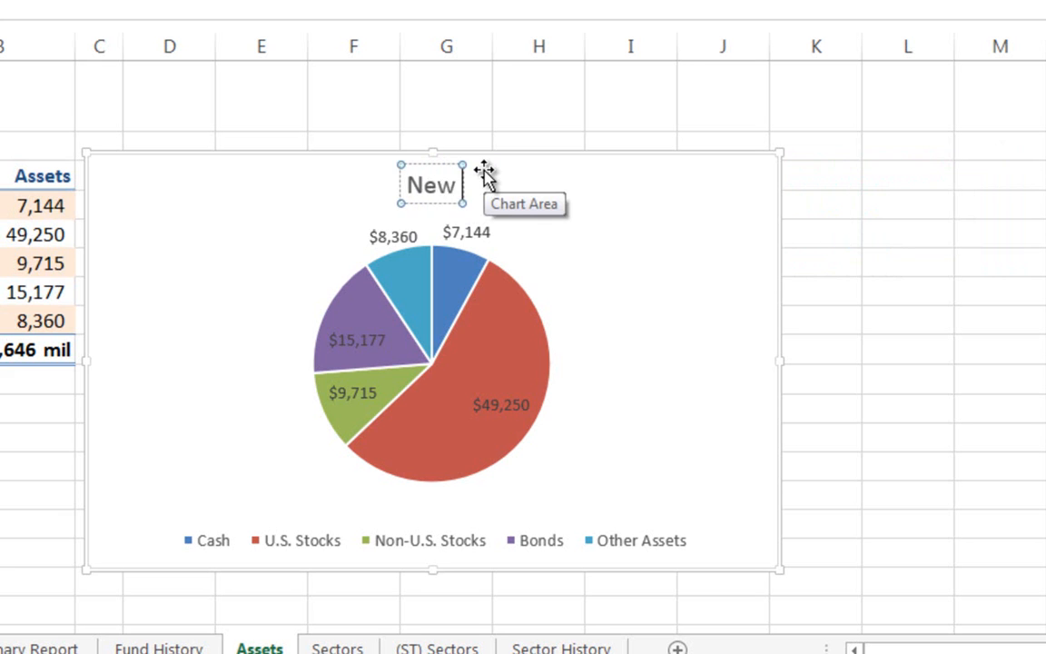
{"action": "type", "text": " Century Fund"}
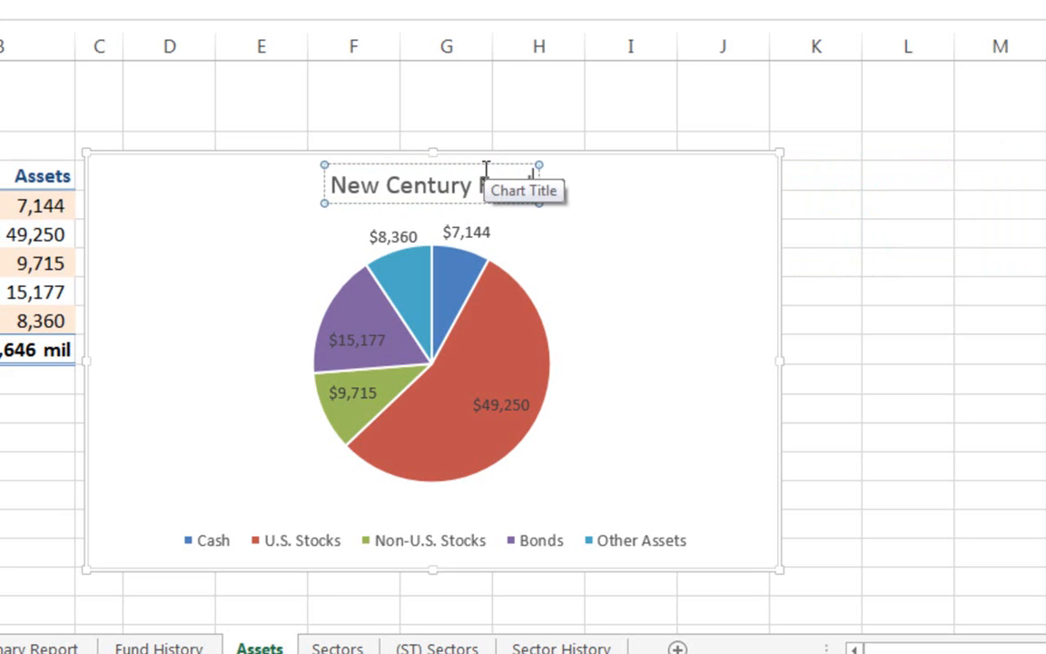
{"action": "type", "text": "s"}
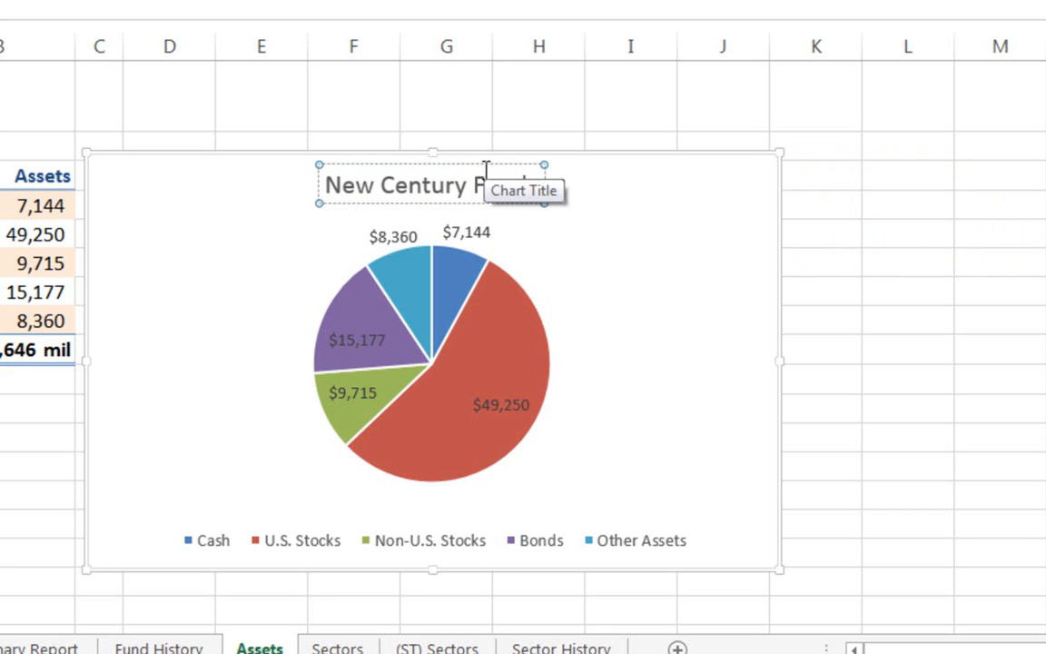
{"action": "left_click", "coordinate": [560, 233]}
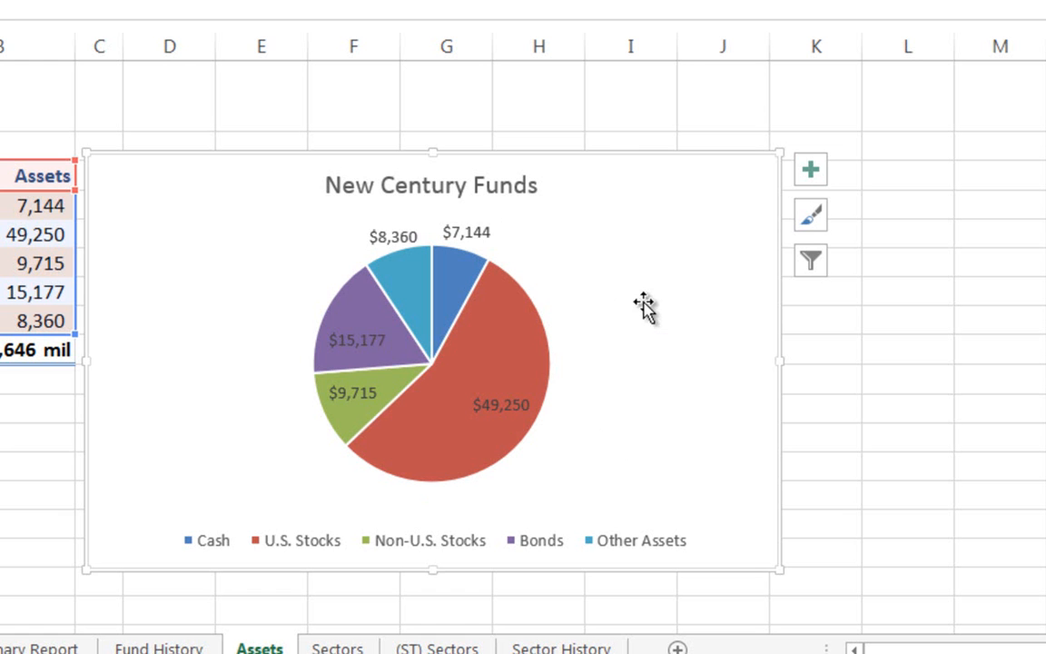
{"action": "right_click", "coordinate": [612, 254]}
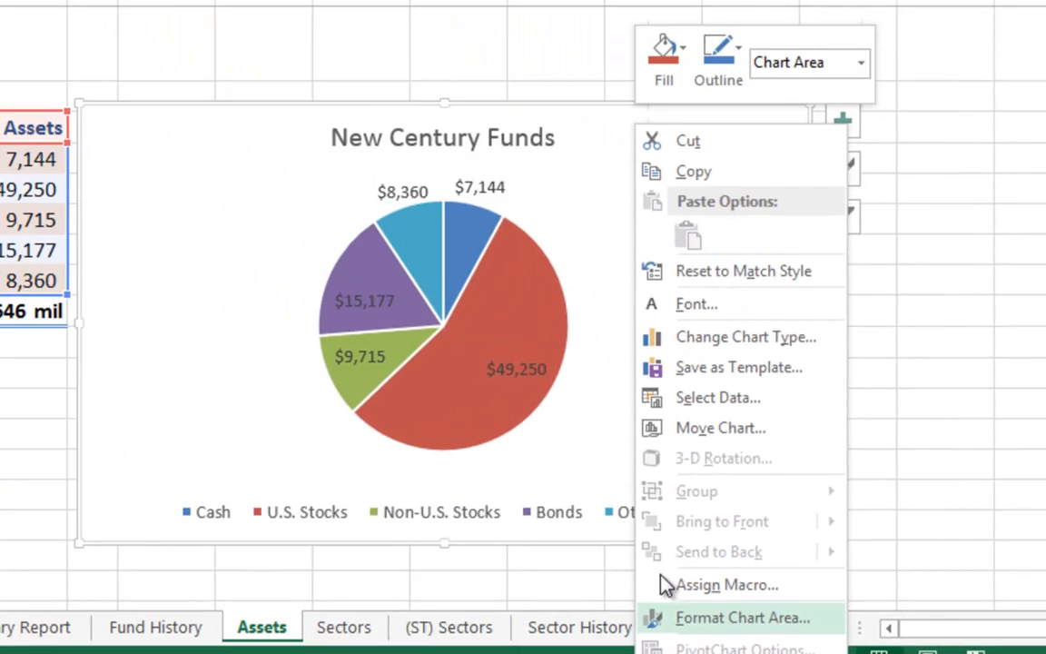
{"action": "left_click", "coordinate": [241, 431]}
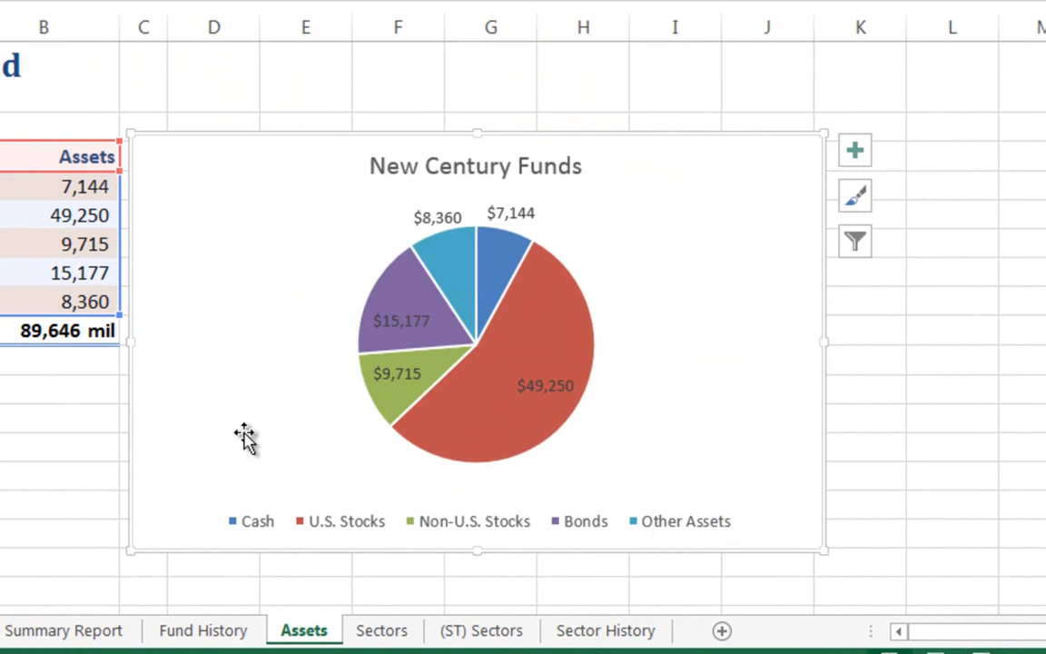
{"action": "right_click", "coordinate": [454, 425]}
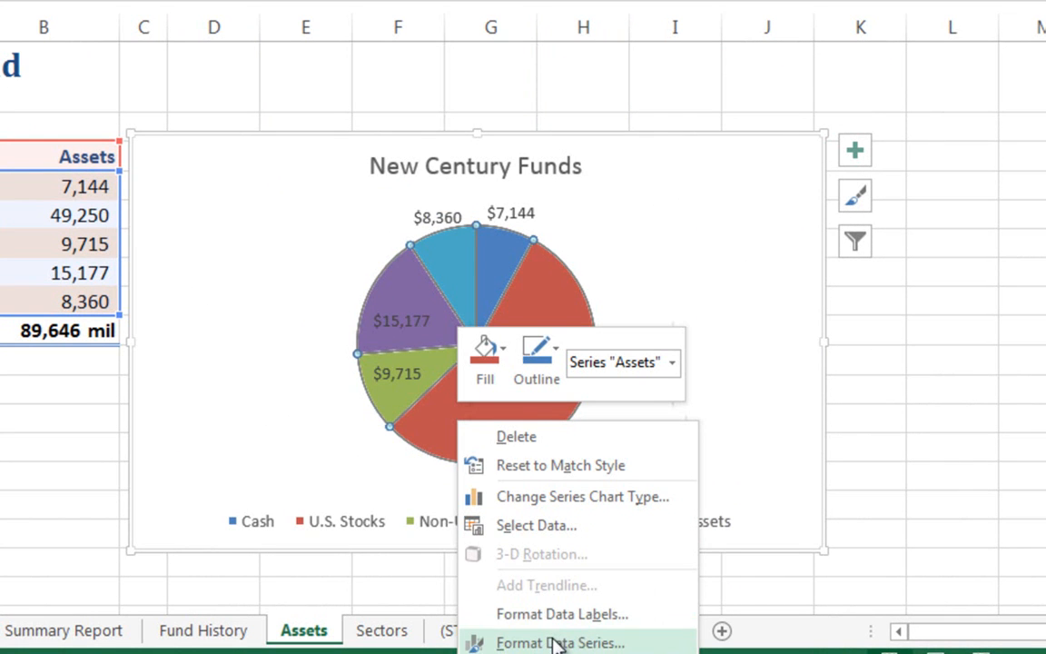
{"action": "left_click", "coordinate": [307, 445]}
{"action": "left_click", "coordinate": [654, 364]}
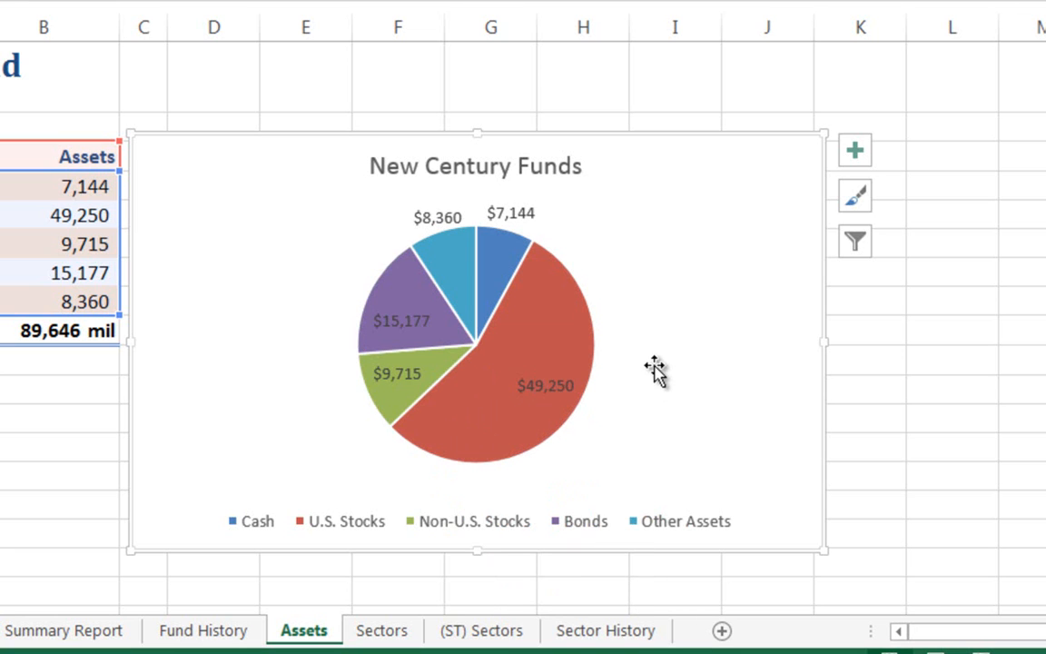
{"action": "right_click", "coordinate": [691, 341]}
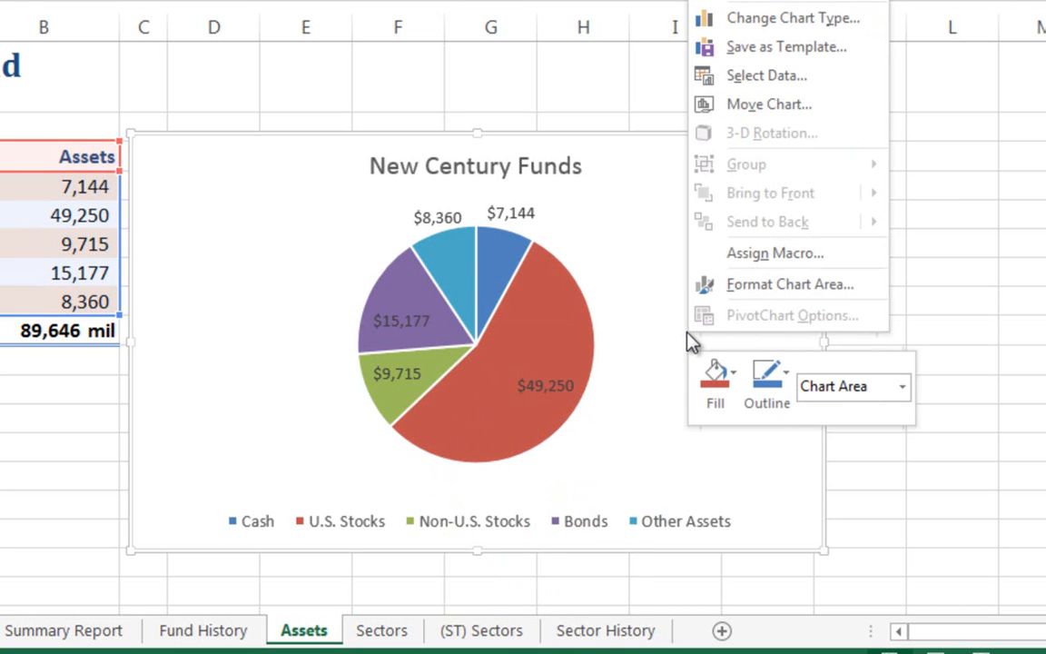
{"action": "left_click", "coordinate": [648, 334]}
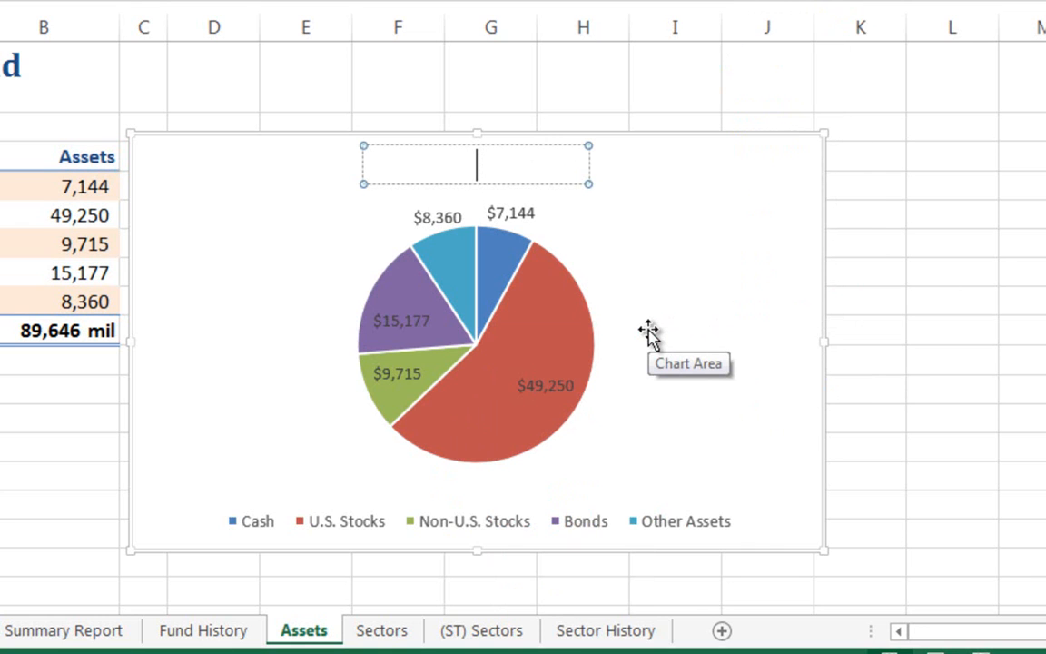
Re-enter the text "New Century Funds" in the pie chart's title.
{"action": "type", "text": "New Century Funds"}
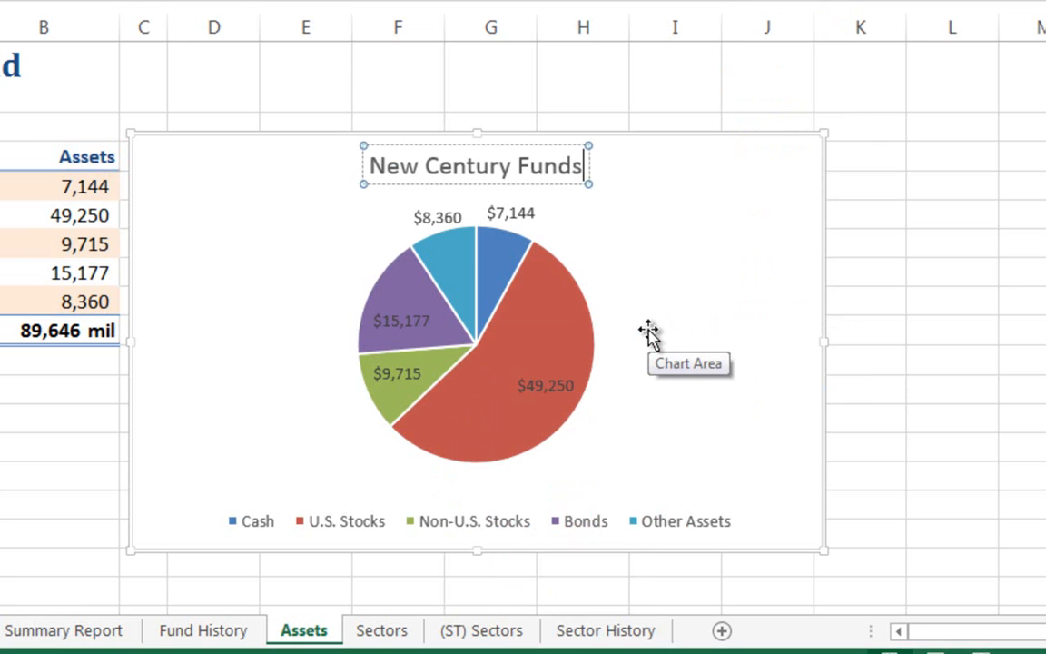
{"action": "left_click", "coordinate": [666, 308]}
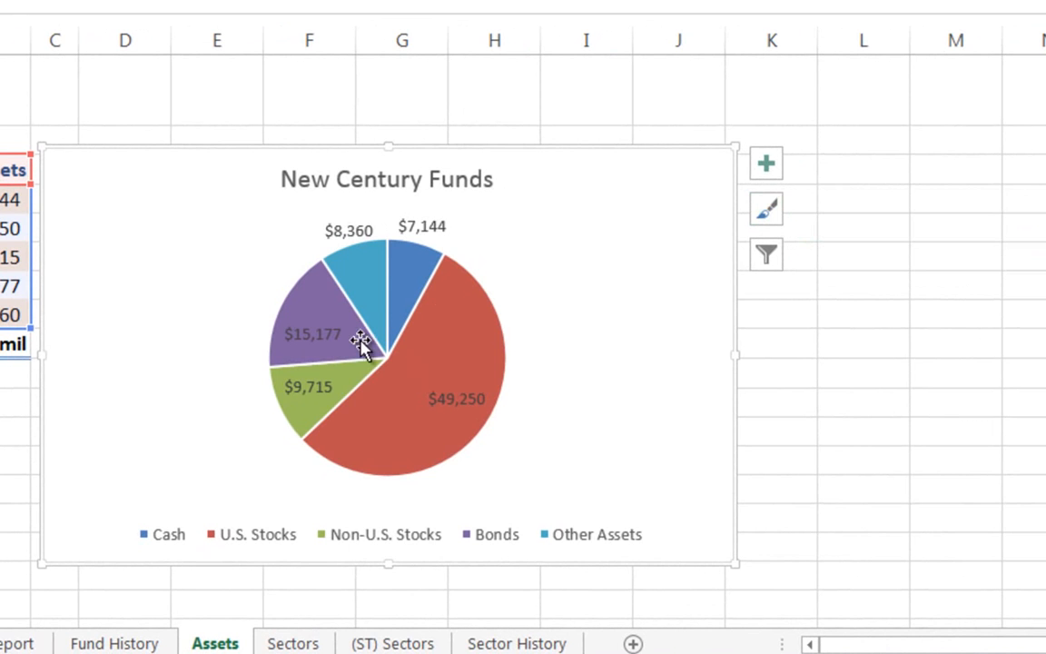
Browse the available chart styles and apply the dark-background style with light text to the pie chart.
{"action": "left_click", "coordinate": [768, 210]}
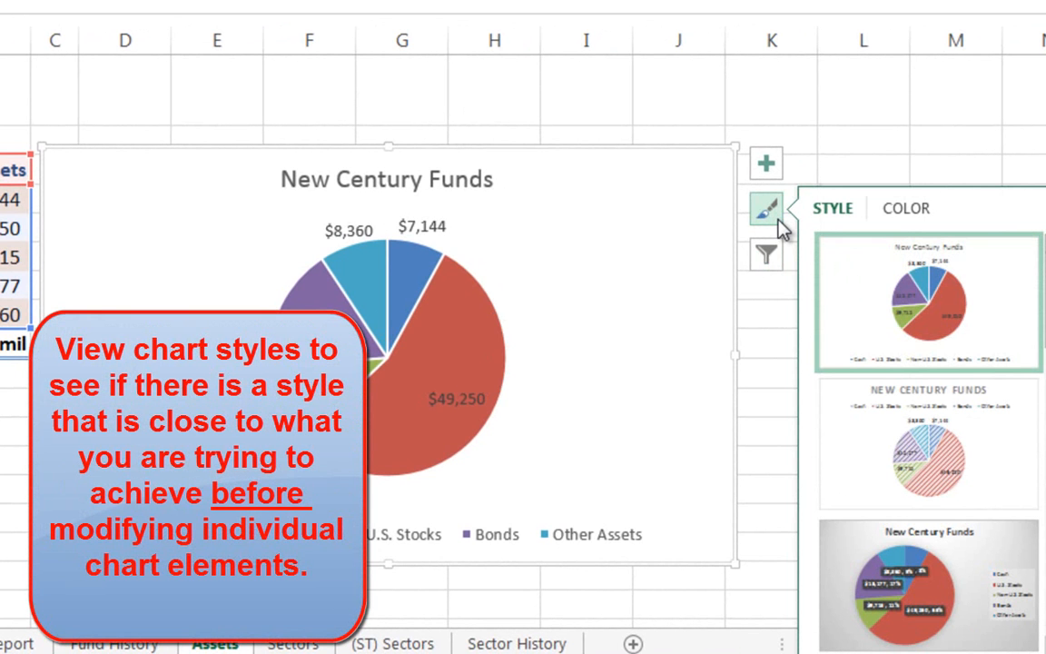
{"action": "scroll", "coordinate": [928, 436], "scroll_direction": "down", "scroll_amount": 2}
{"action": "scroll", "coordinate": [928, 435], "scroll_direction": "down", "scroll_amount": 5}
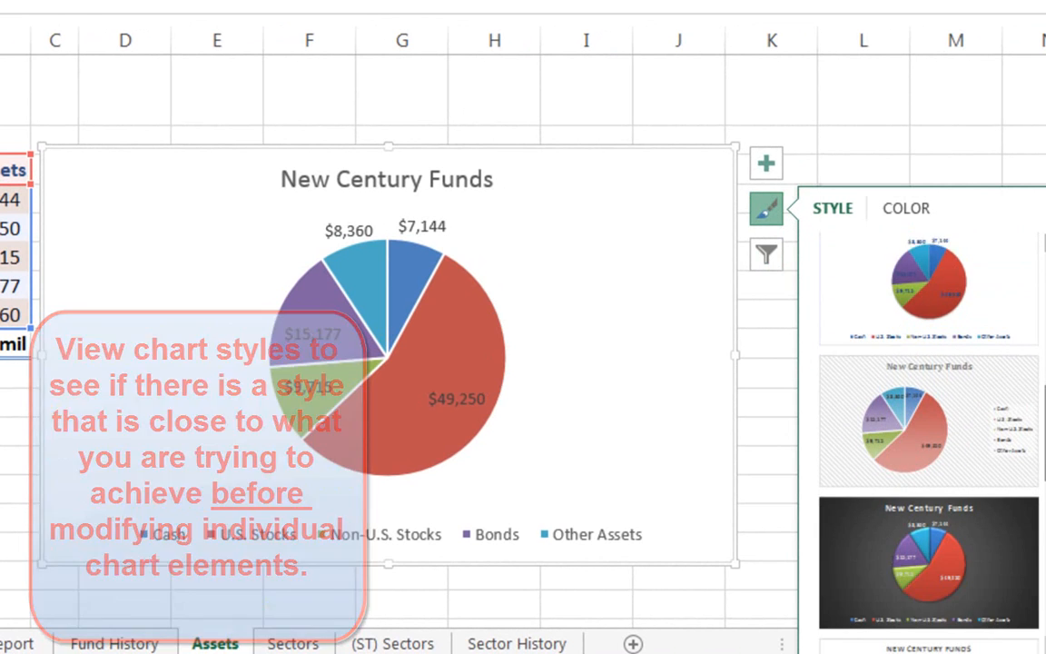
{"action": "scroll", "coordinate": [928, 436], "scroll_direction": "down", "scroll_amount": 6}
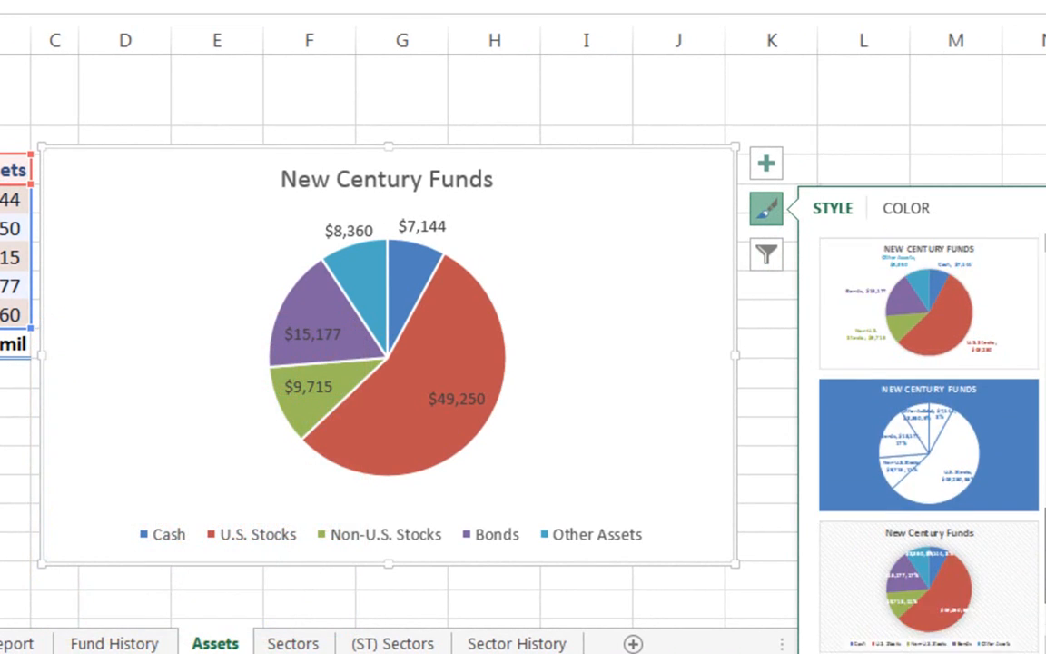
{"action": "scroll", "coordinate": [928, 436], "scroll_direction": "down", "scroll_amount": 3}
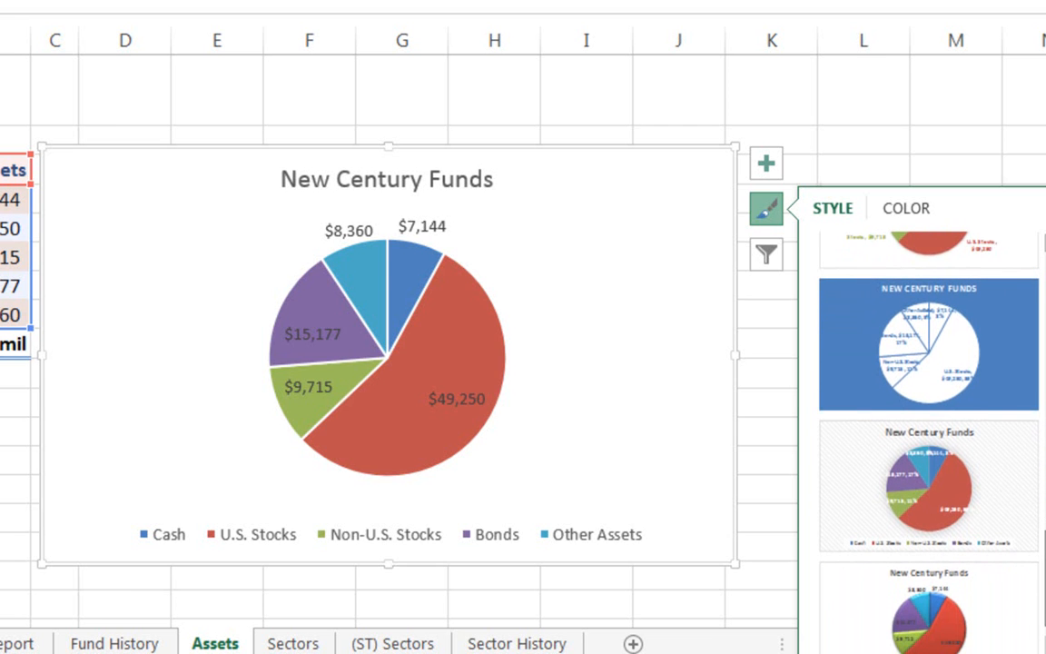
{"action": "scroll", "coordinate": [928, 436], "scroll_direction": "down", "scroll_amount": 1}
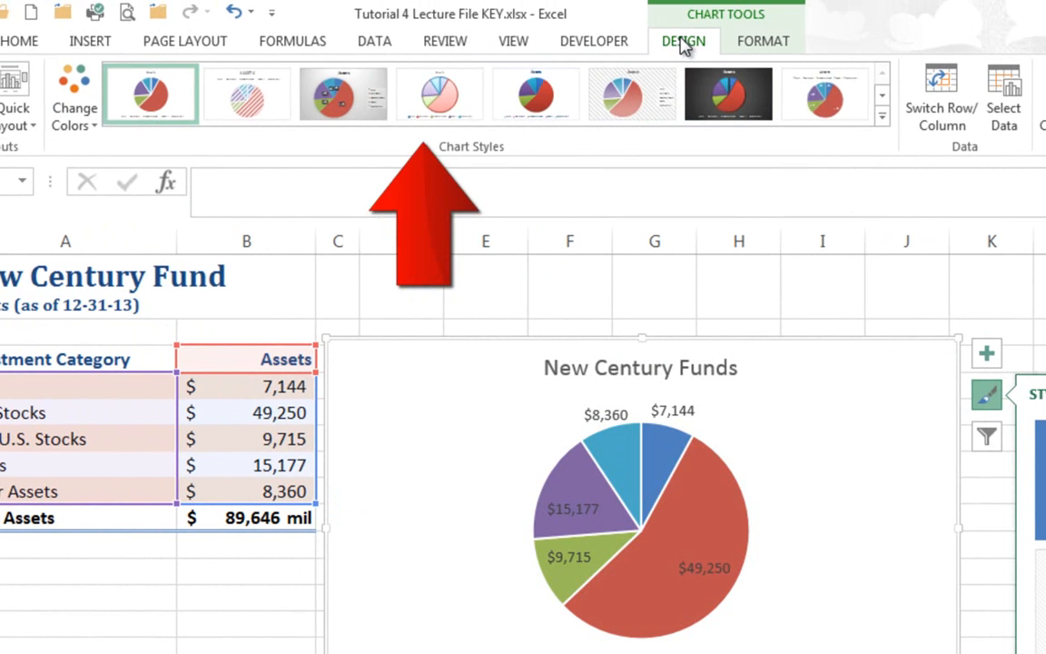
{"action": "left_click", "coordinate": [882, 118]}
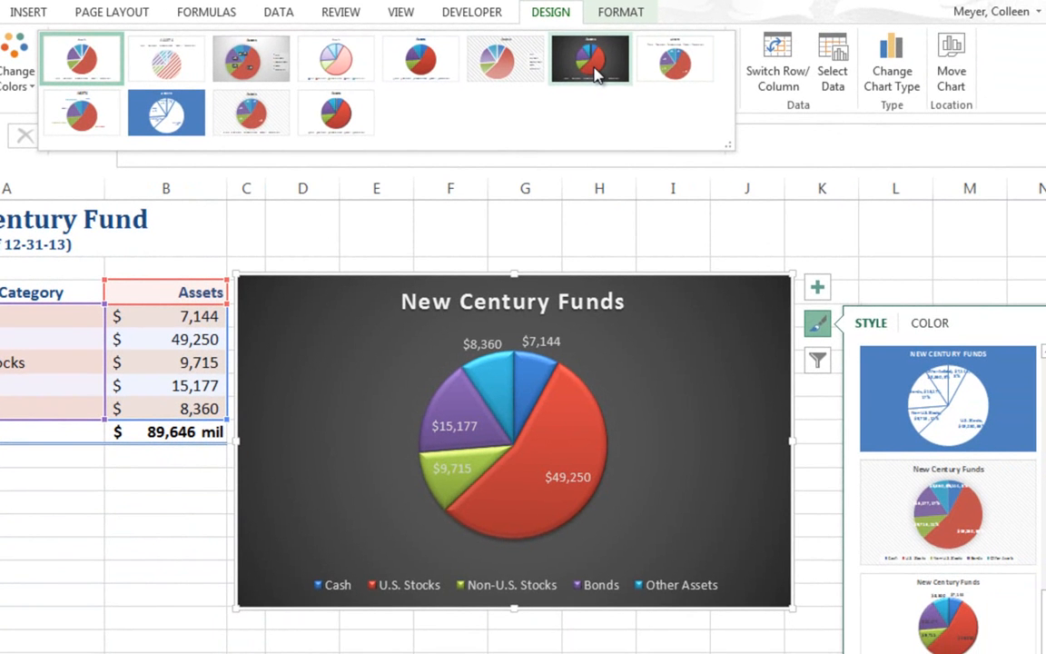
{"action": "left_click", "coordinate": [595, 73]}
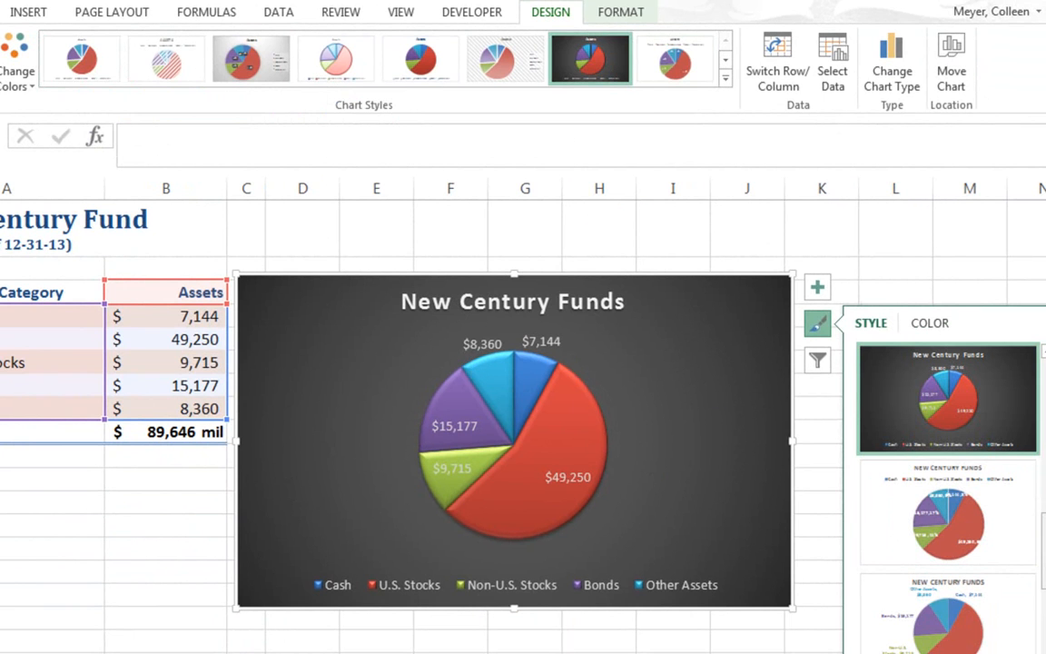
Close the chart style choices, and in the pie chart's filters clear the Cash category and include it again.
{"action": "scroll", "coordinate": [948, 490], "scroll_direction": "up", "scroll_amount": 5}
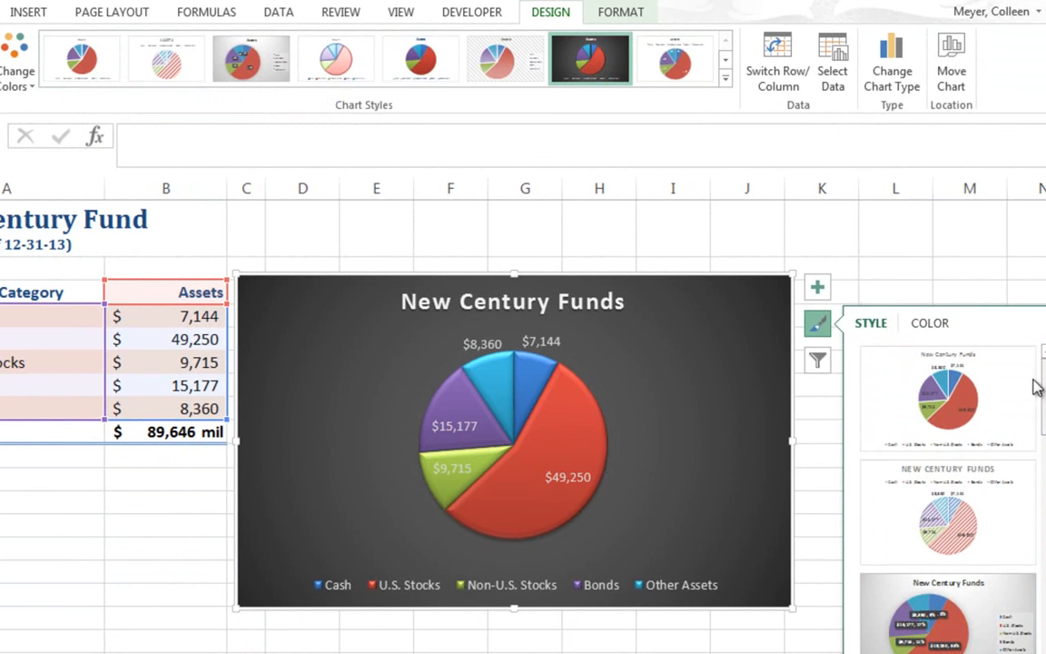
{"action": "left_click", "coordinate": [895, 275]}
{"action": "left_click", "coordinate": [731, 343]}
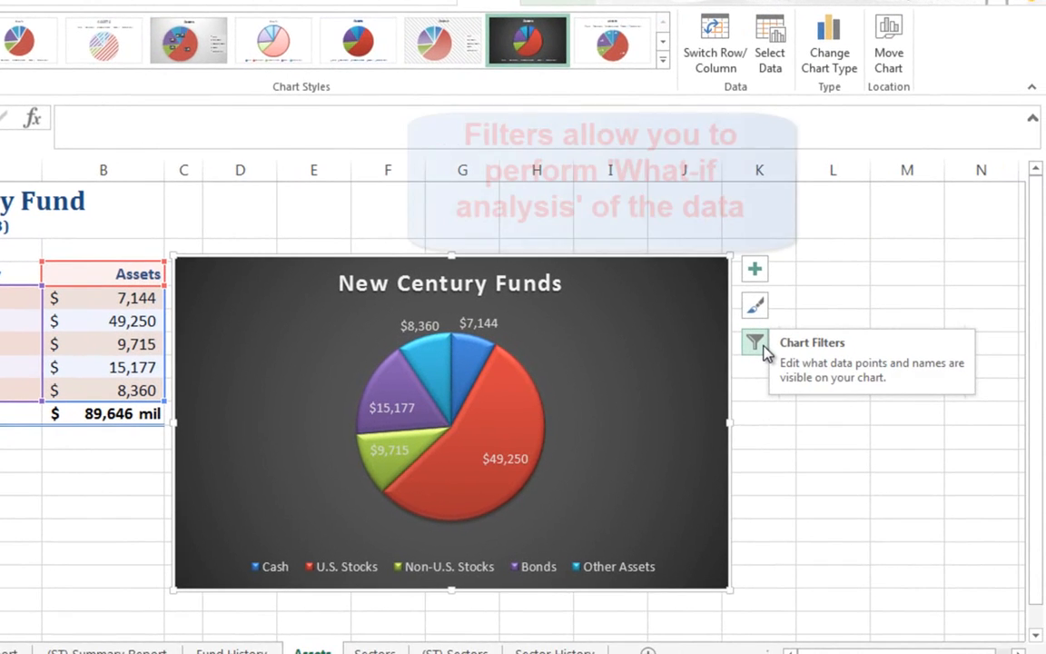
{"action": "left_click", "coordinate": [805, 361]}
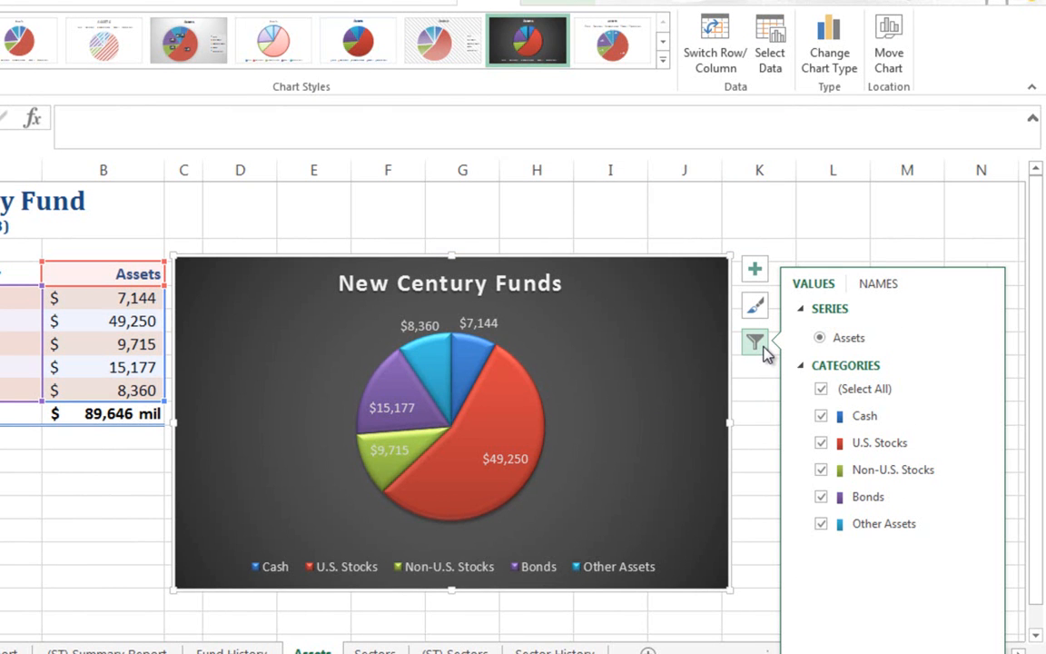
{"action": "left_click", "coordinate": [822, 417]}
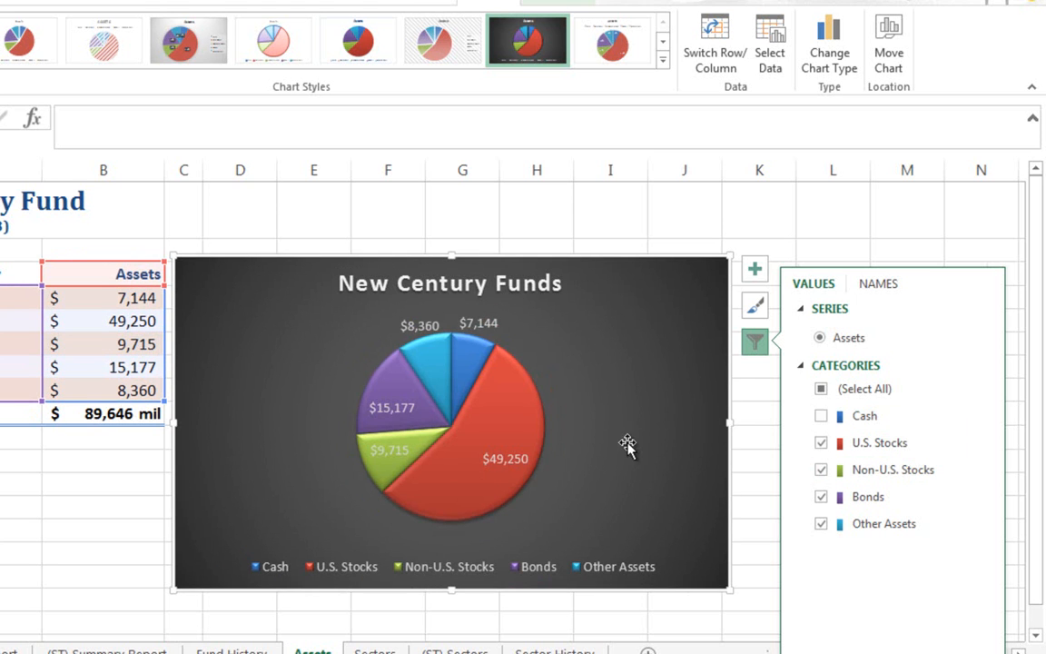
{"action": "left_click", "coordinate": [821, 416]}
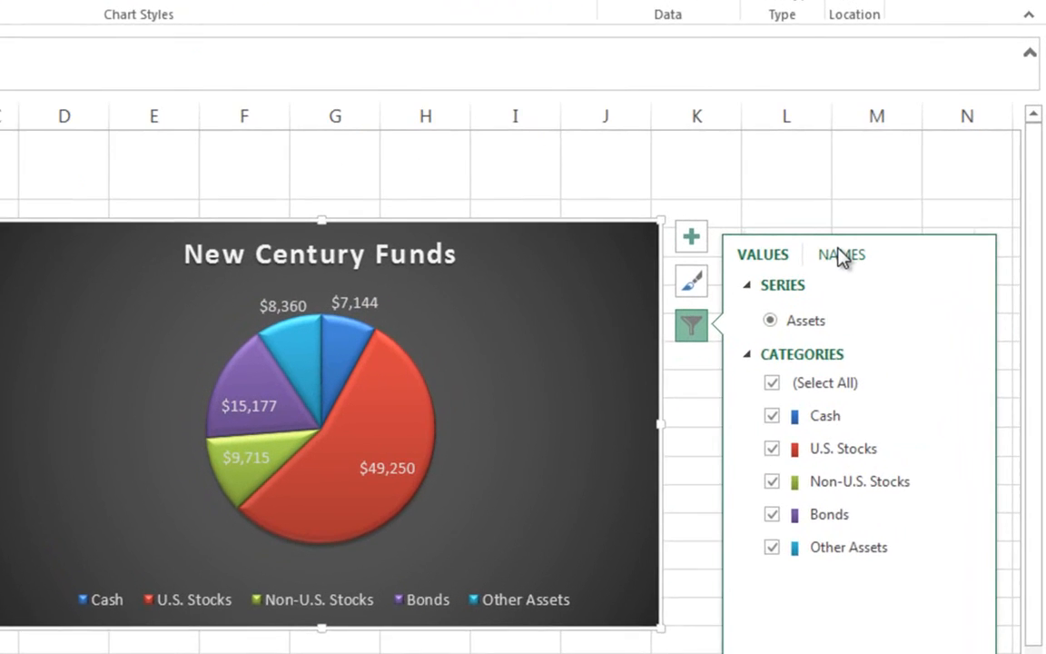
Examine the chart filter's name options for series and categories, and return to its value options.
{"action": "left_click", "coordinate": [877, 287]}
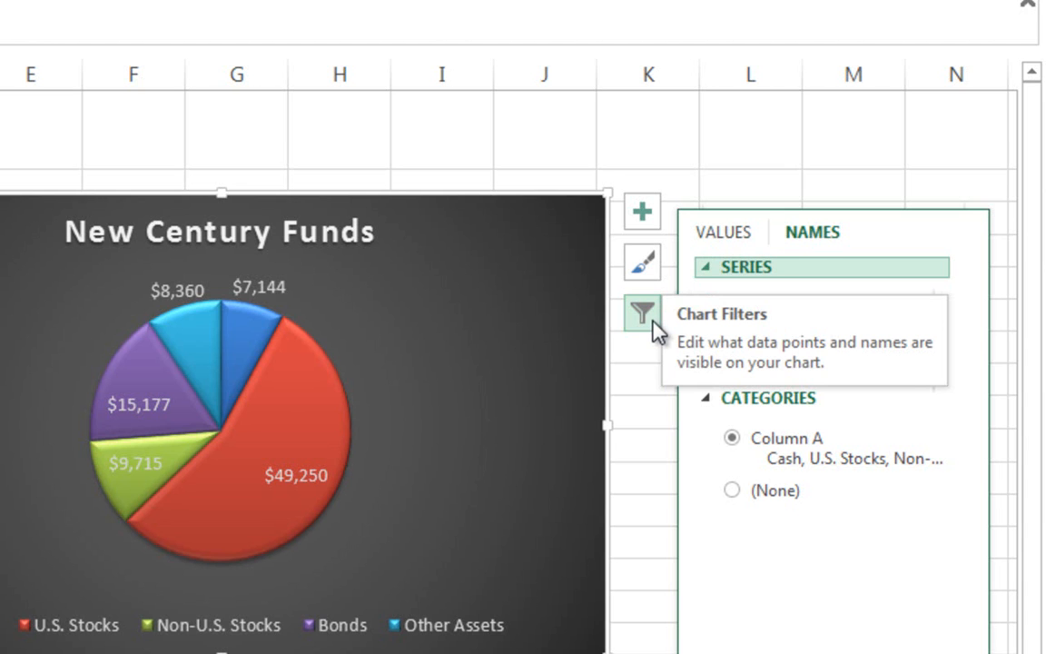
{"action": "left_click", "coordinate": [723, 235]}
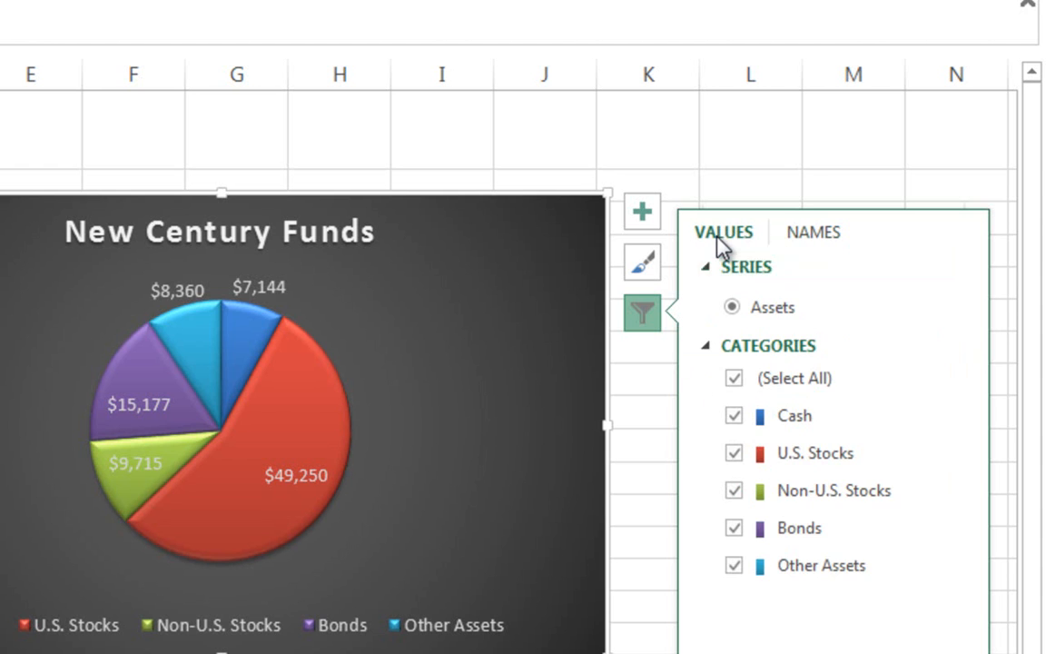